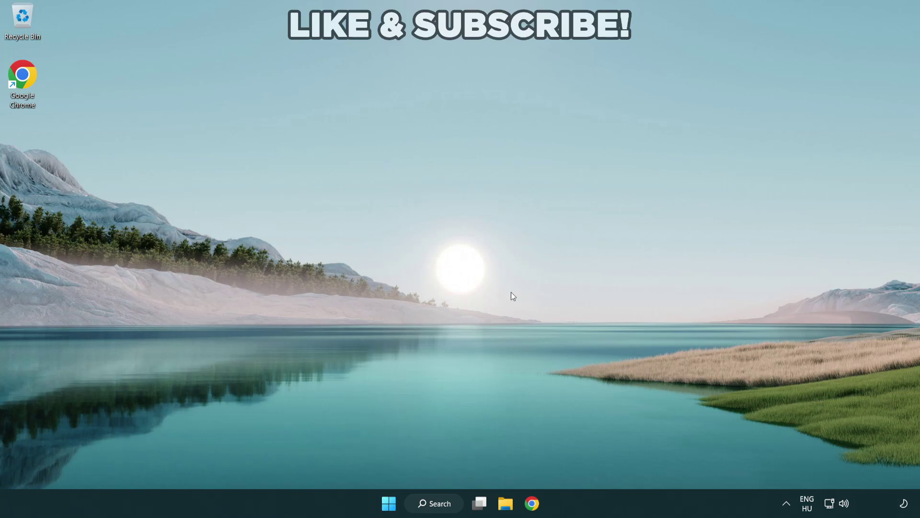
Switch Quick Settings sound output from CABLE Input to Speakers (High Definition Audio Device).
click(844, 505)
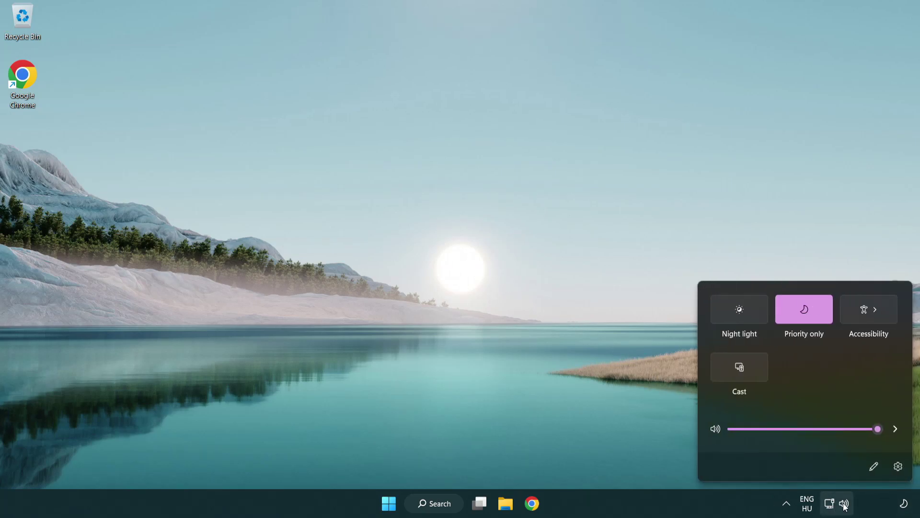
click(895, 429)
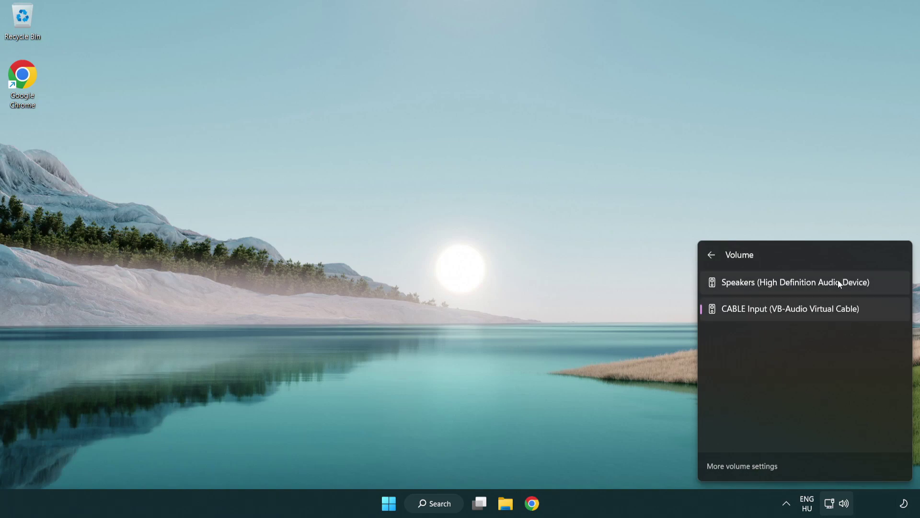
click(882, 285)
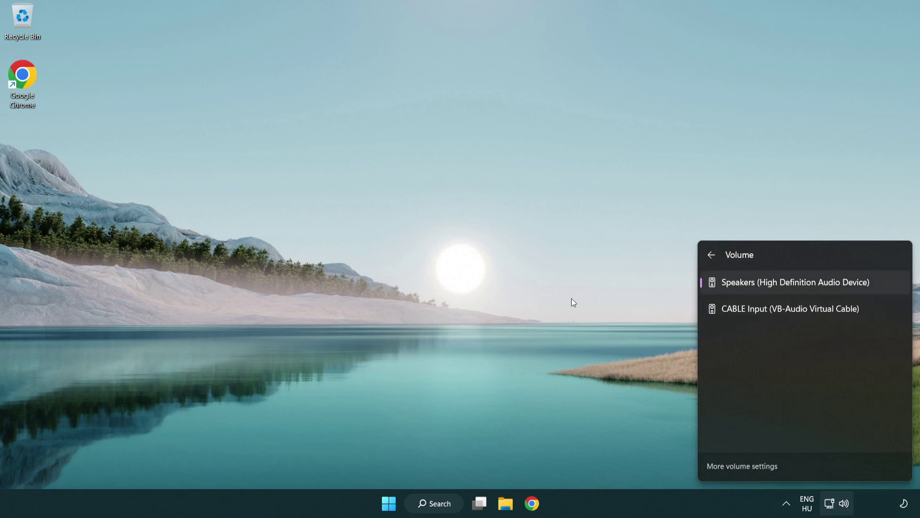
click(483, 278)
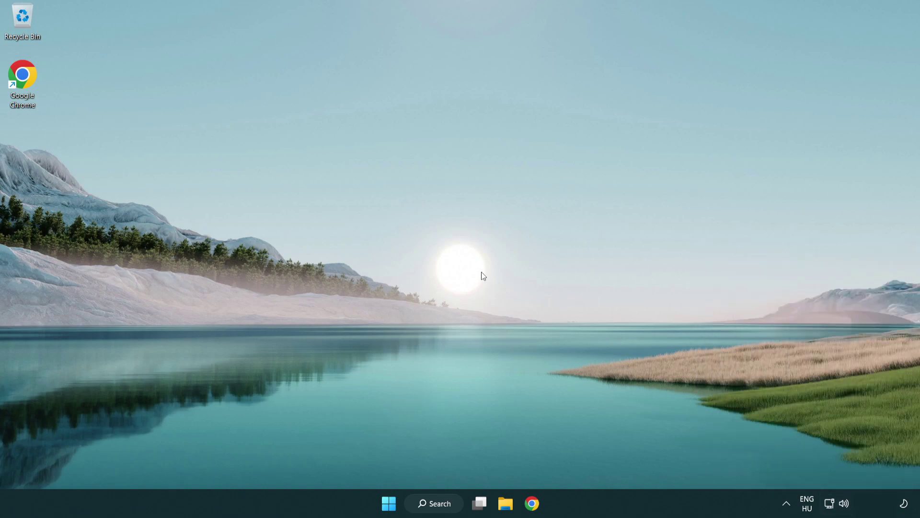
Reset all sound devices and app volumes to recommended defaults in the volume mixer, then close Settings.
right_click(844, 505)
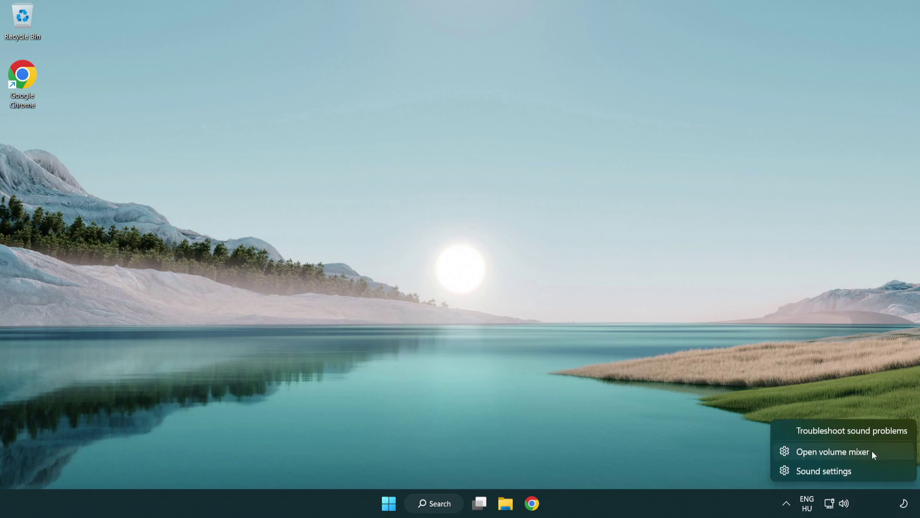
click(886, 451)
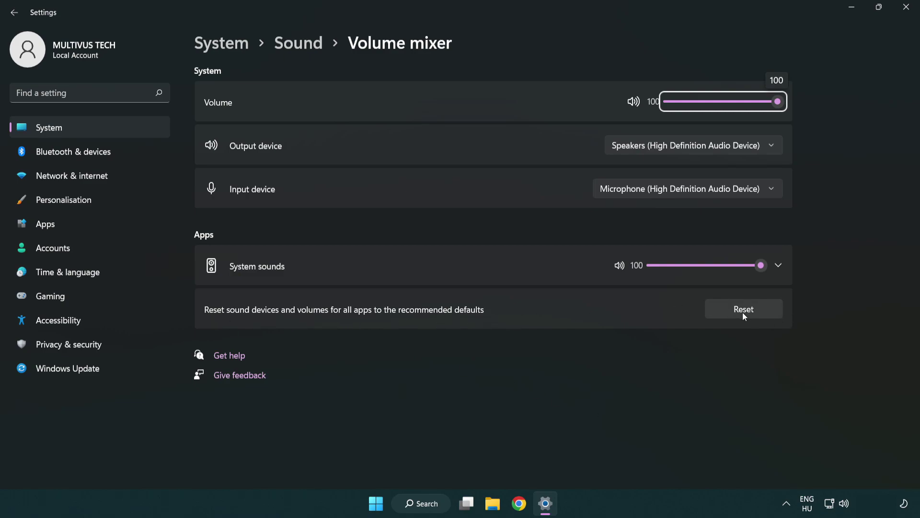
click(768, 312)
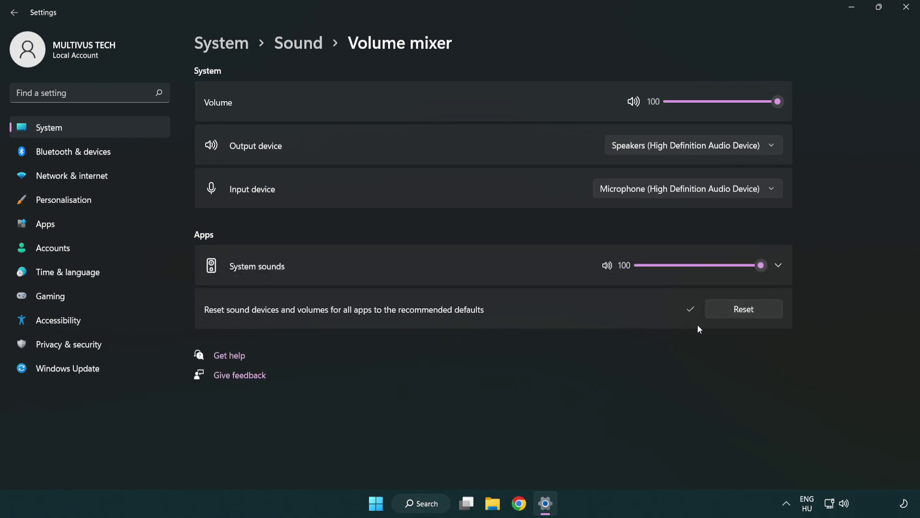
click(907, 7)
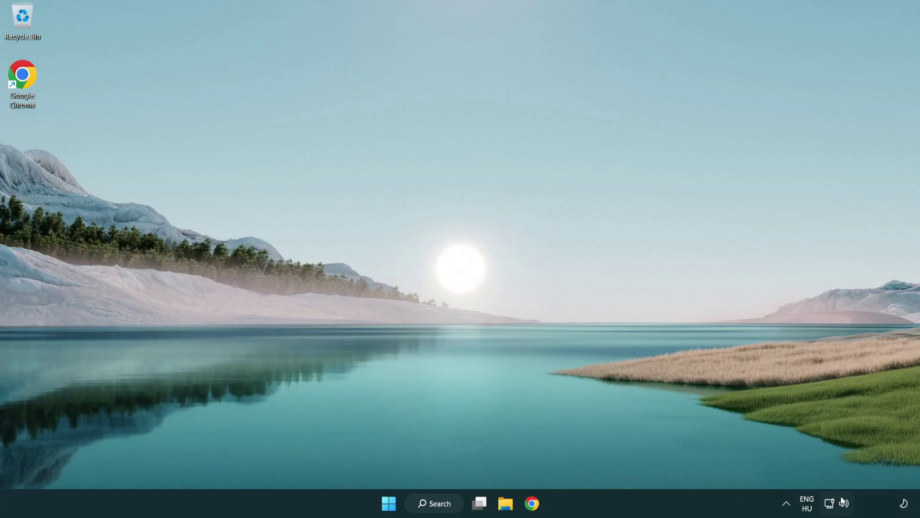
Open Sound settings from the volume tray icon and scroll to the Advanced section.
right_click(844, 503)
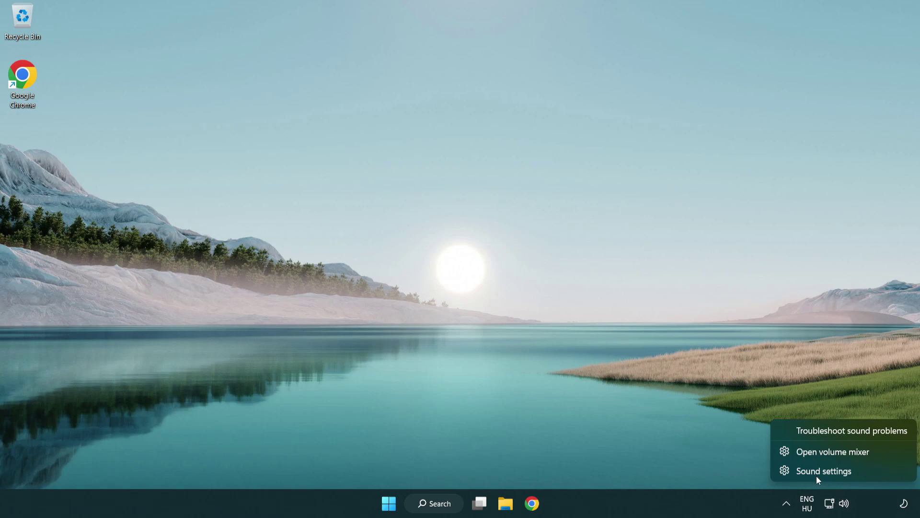
click(880, 475)
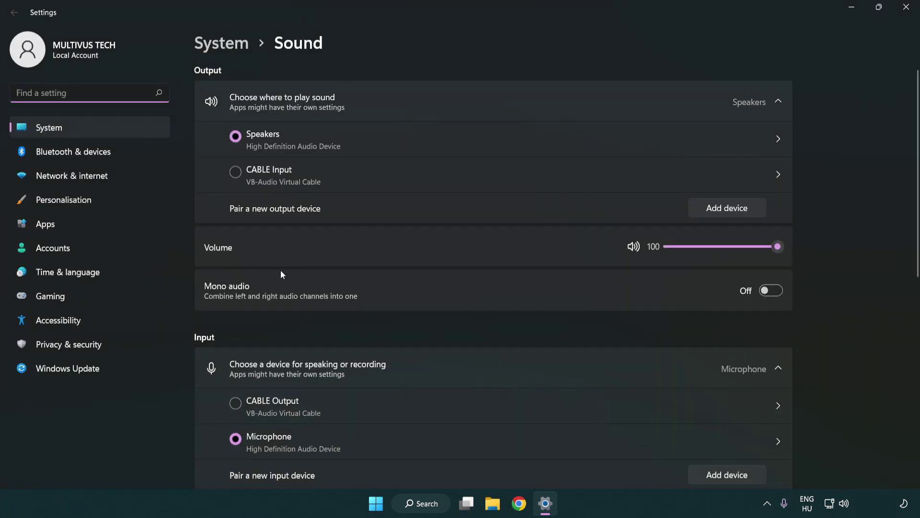
drag(739, 246, 822, 245)
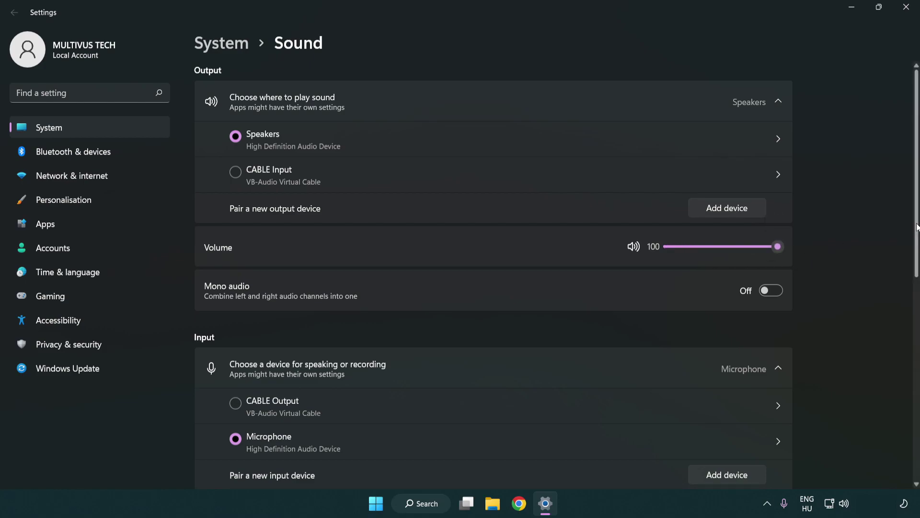
drag(917, 227, 917, 424)
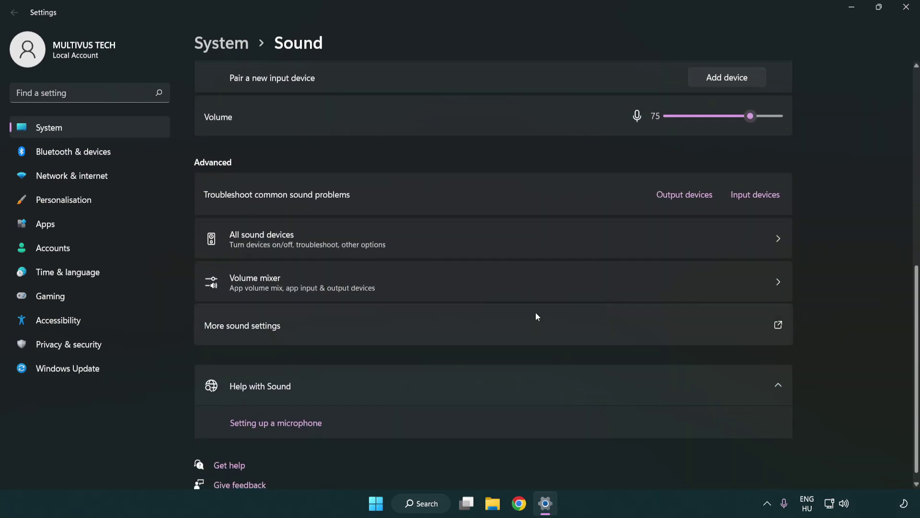
Disable the CABLE Input playback device in the classic Sound dialog, leaving Speakers active.
click(353, 330)
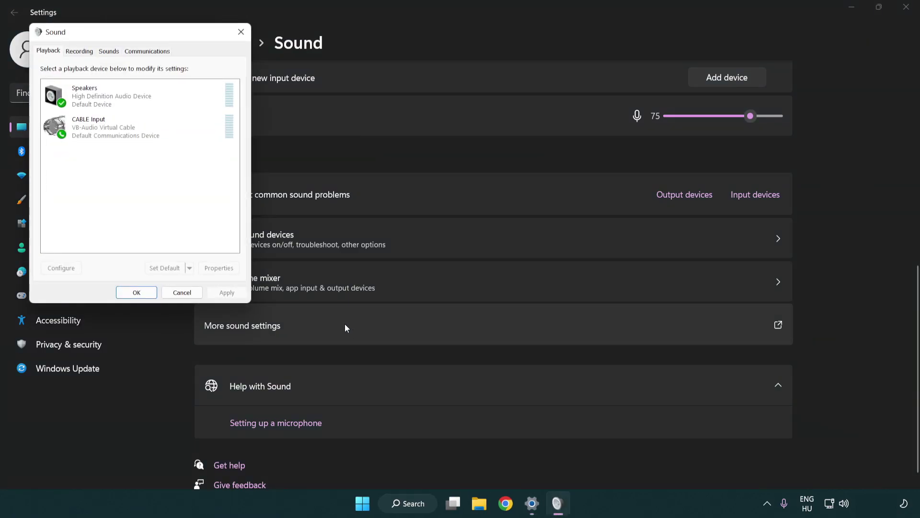
drag(166, 33, 473, 124)
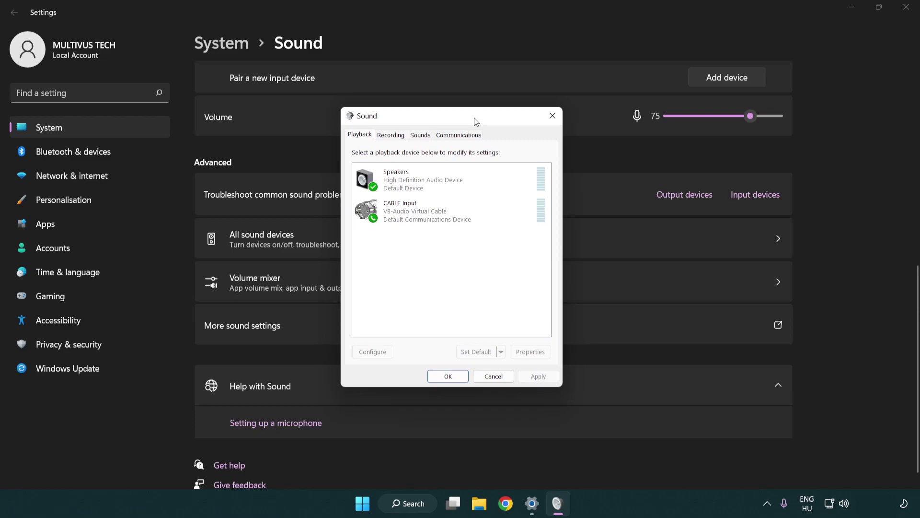
click(442, 221)
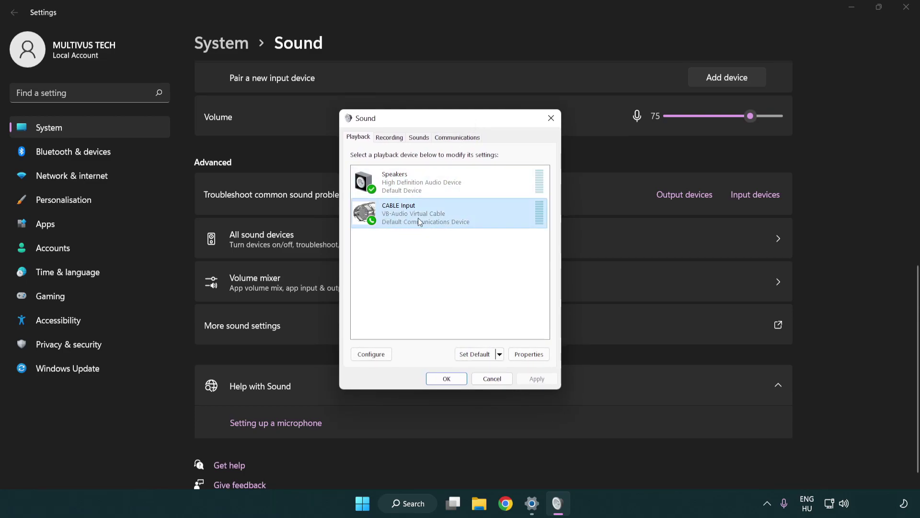
right_click(418, 218)
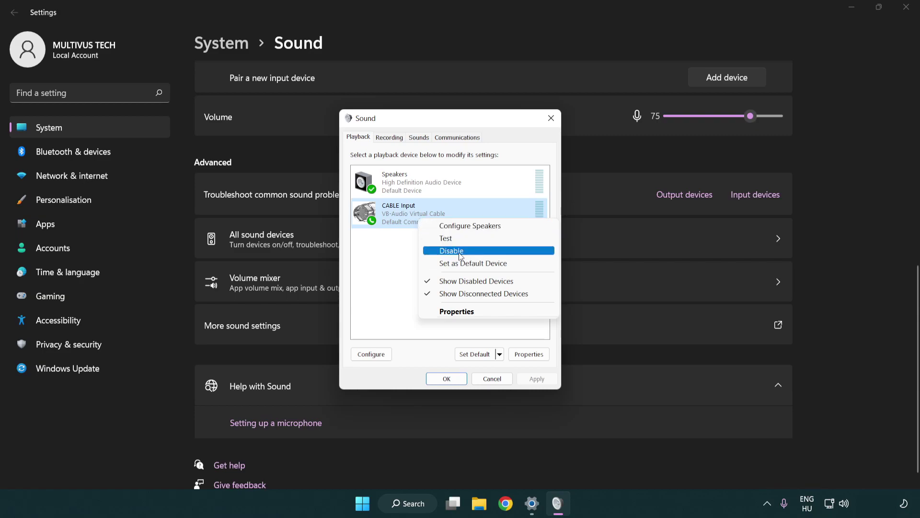
click(475, 250)
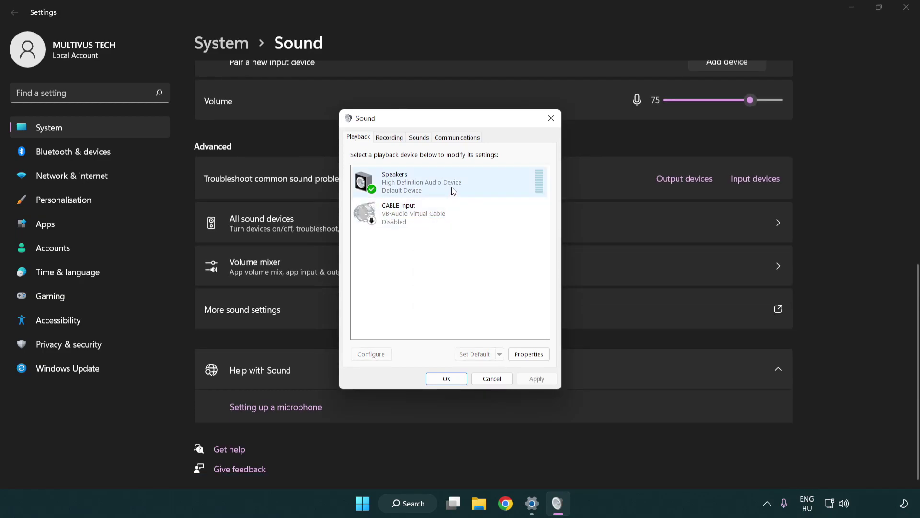
right_click(468, 182)
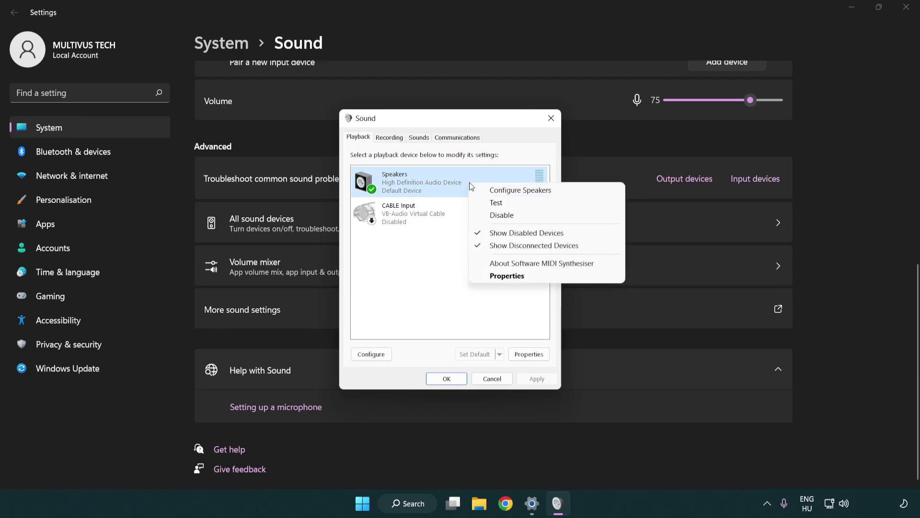
Configure the Speakers as 7.1 Surround with full-range front and surround speakers.
click(506, 191)
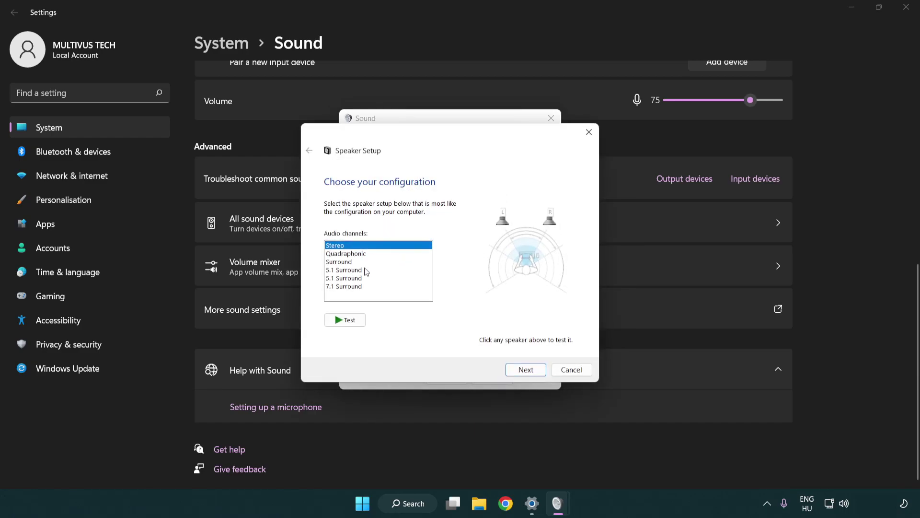
click(366, 271)
click(365, 287)
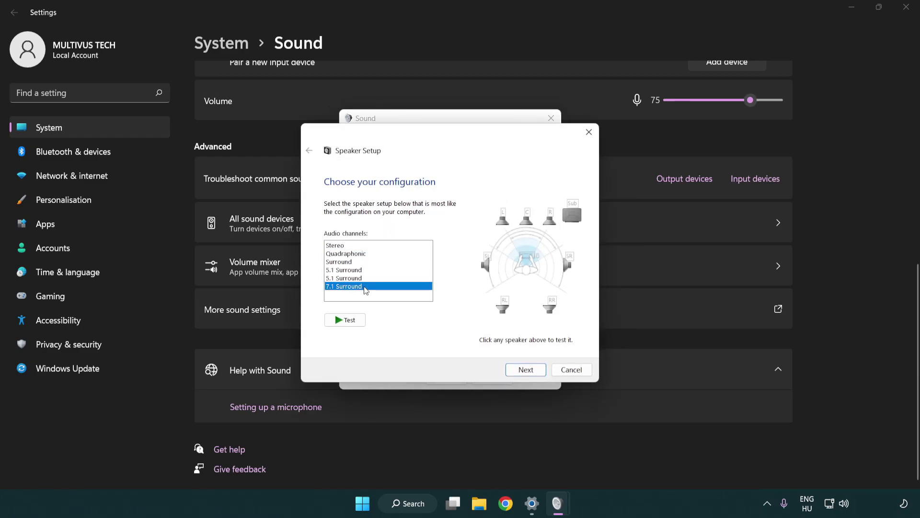
click(527, 372)
click(523, 369)
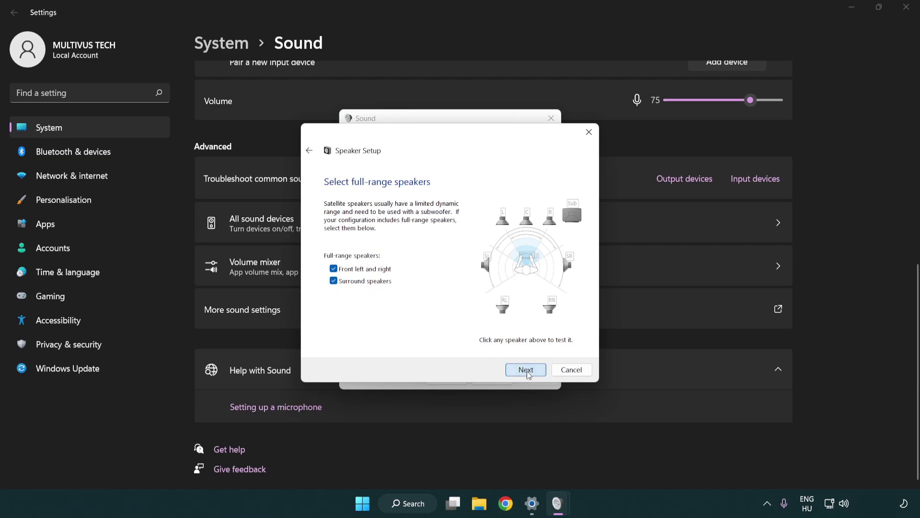
click(514, 367)
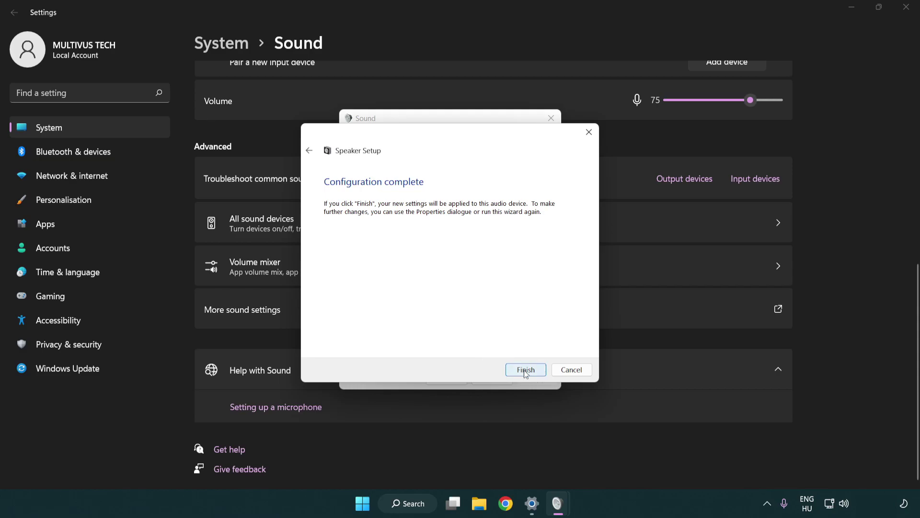
click(525, 370)
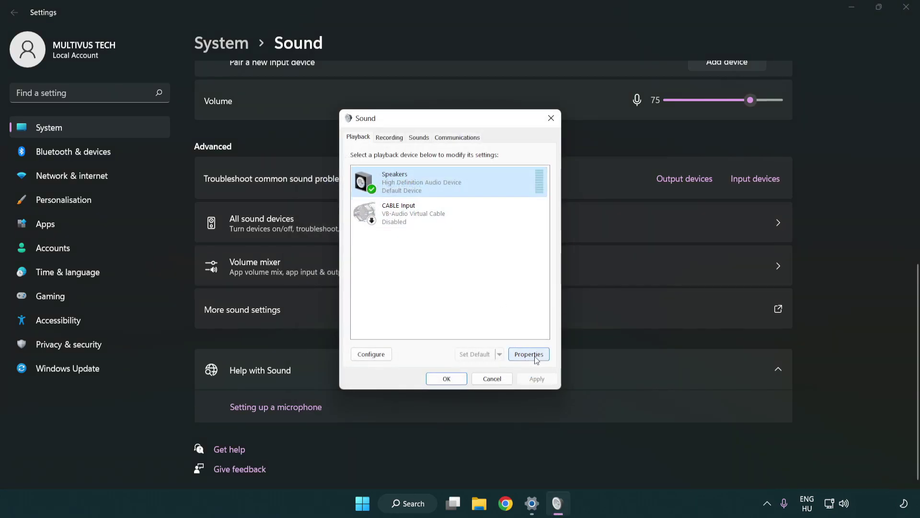
Turn off all audio enhancements in Speakers Properties.
click(534, 357)
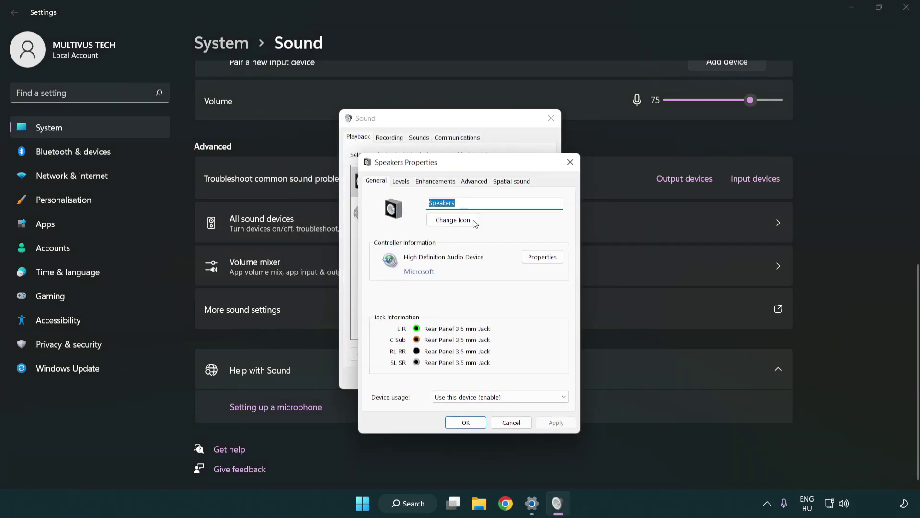
drag(463, 165, 447, 127)
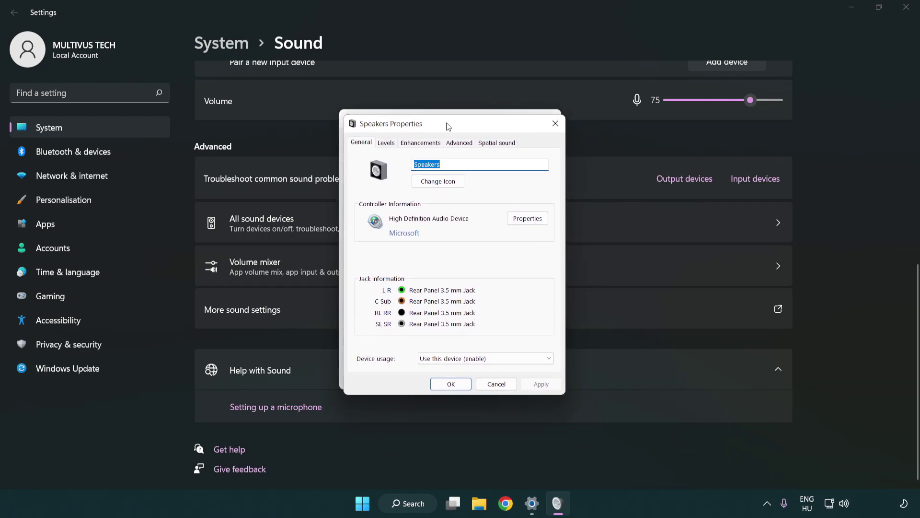
click(424, 141)
click(364, 192)
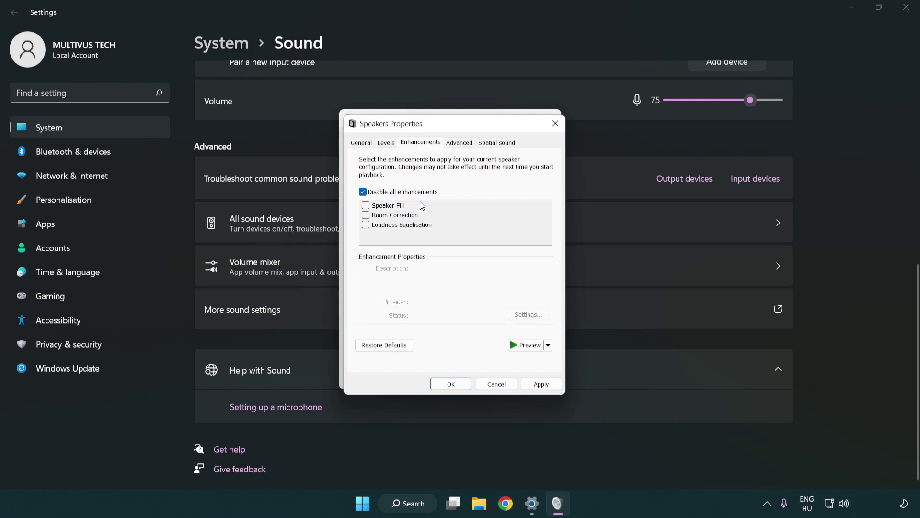
Set the Speakers default format to 16 bit, 48000 Hz (DVD Quality) and close both Sound dialogs.
click(461, 143)
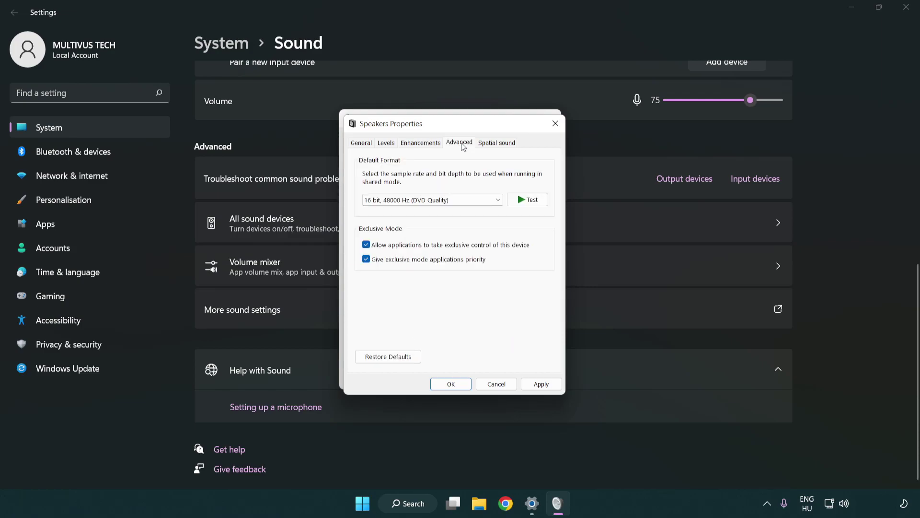
click(409, 200)
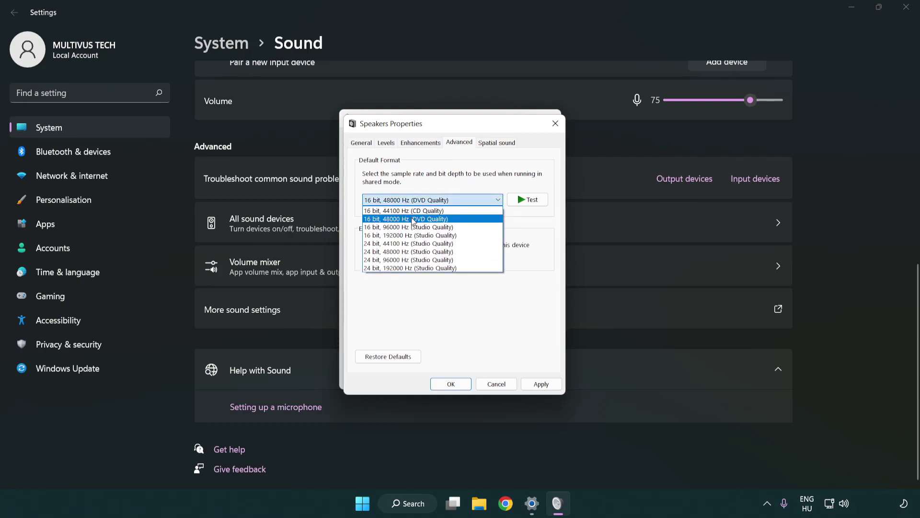
click(414, 221)
click(539, 384)
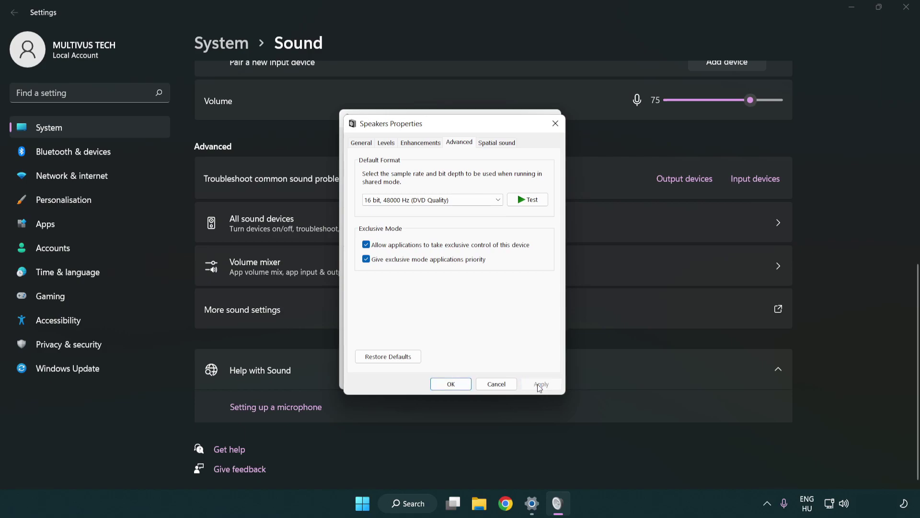
click(453, 385)
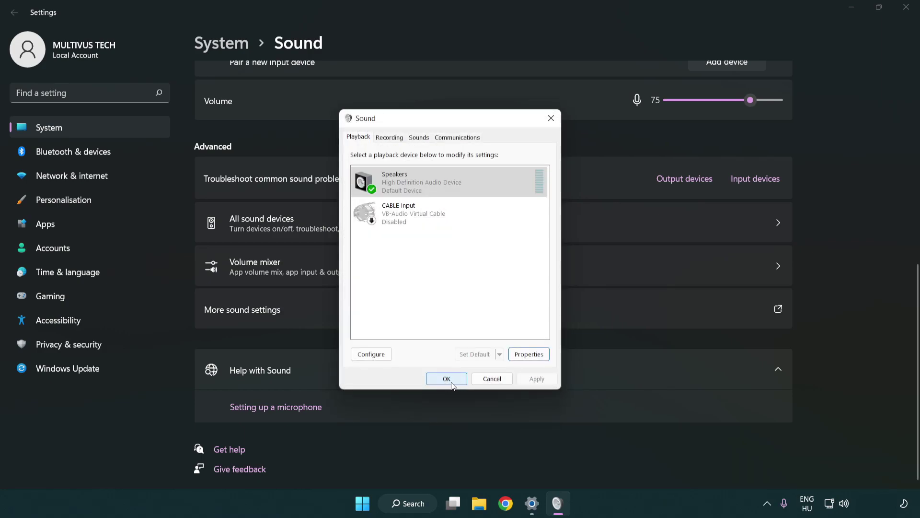
click(448, 382)
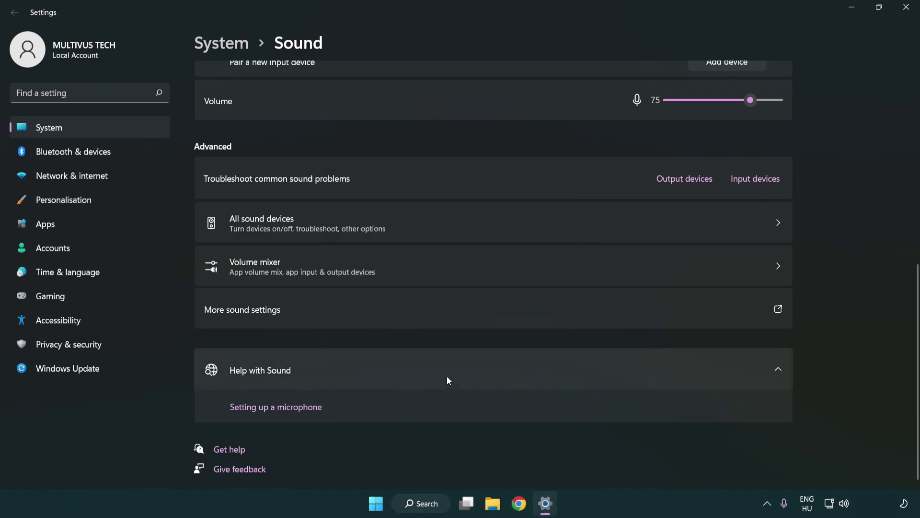
Close Sound settings and search Windows for 'device manager'.
click(905, 9)
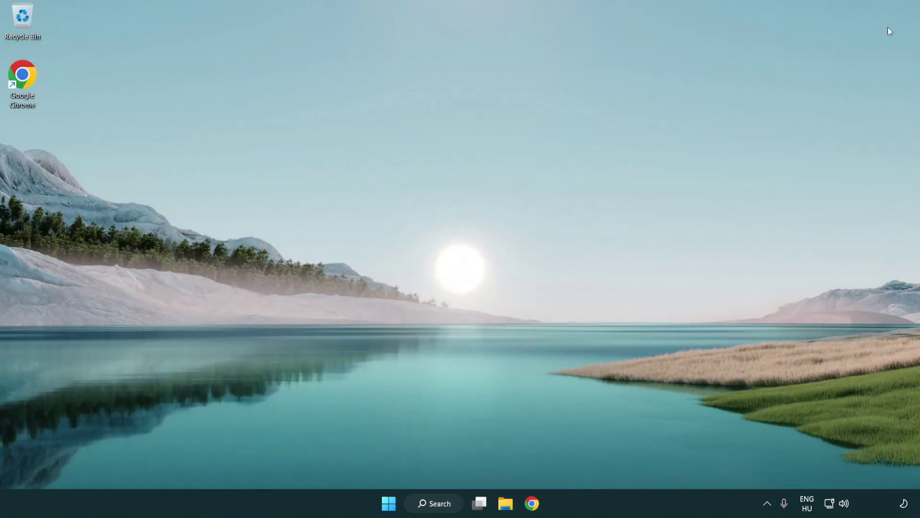
click(389, 507)
click(611, 465)
click(443, 507)
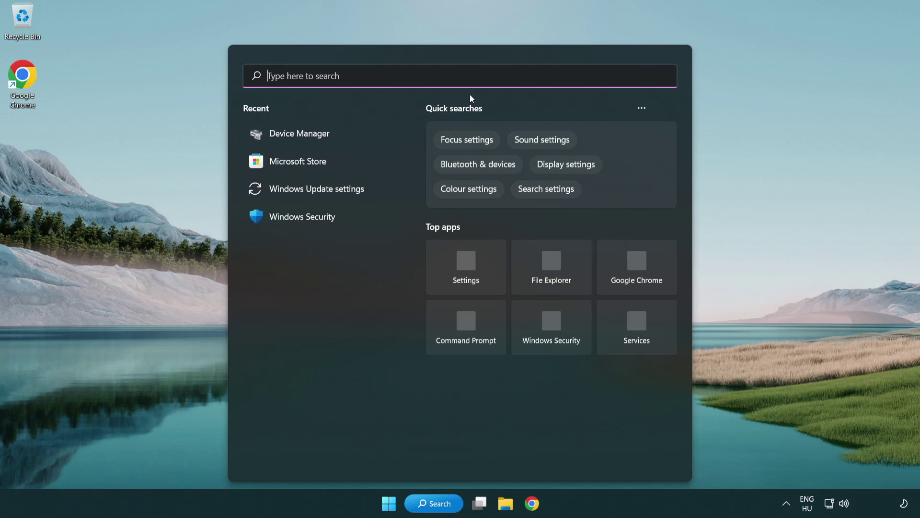
text(device m)
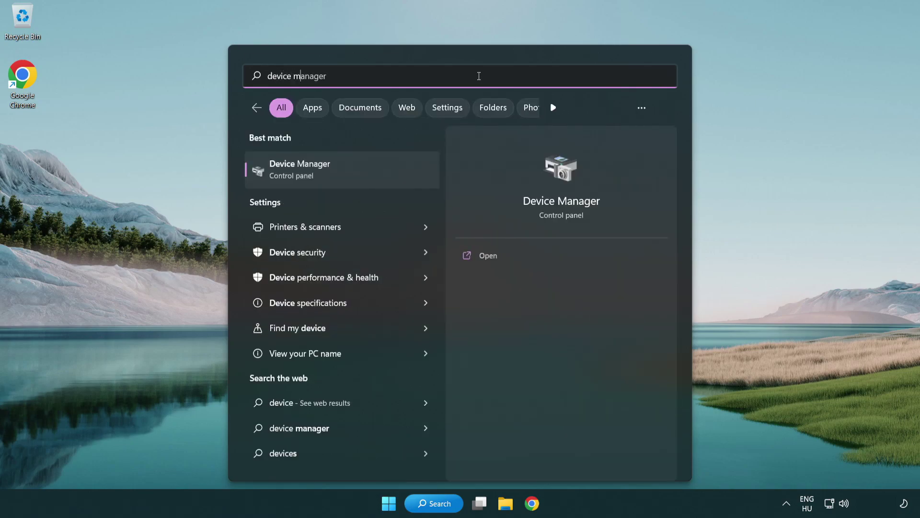
text(anager)
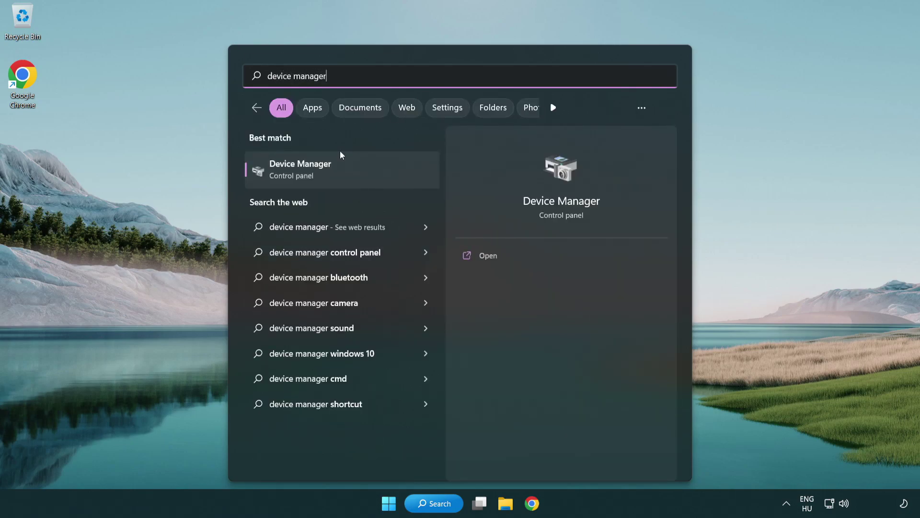
Launch Device Manager, expand Sound, video and game controllers, and show High Definition Audio Device's context menu.
click(377, 178)
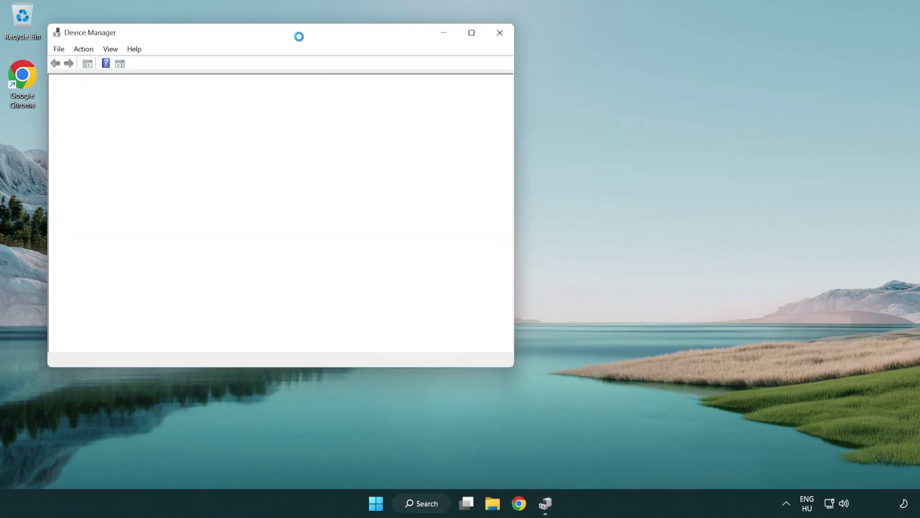
drag(308, 41, 464, 86)
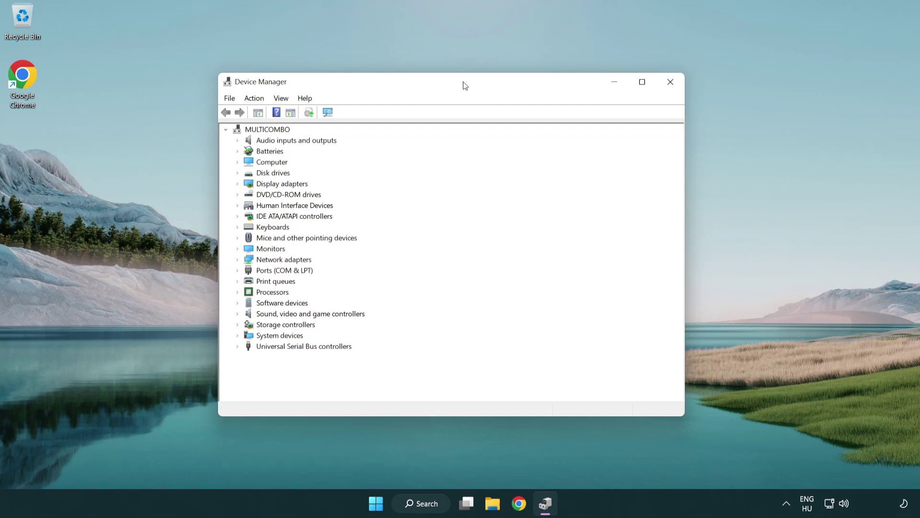
click(256, 316)
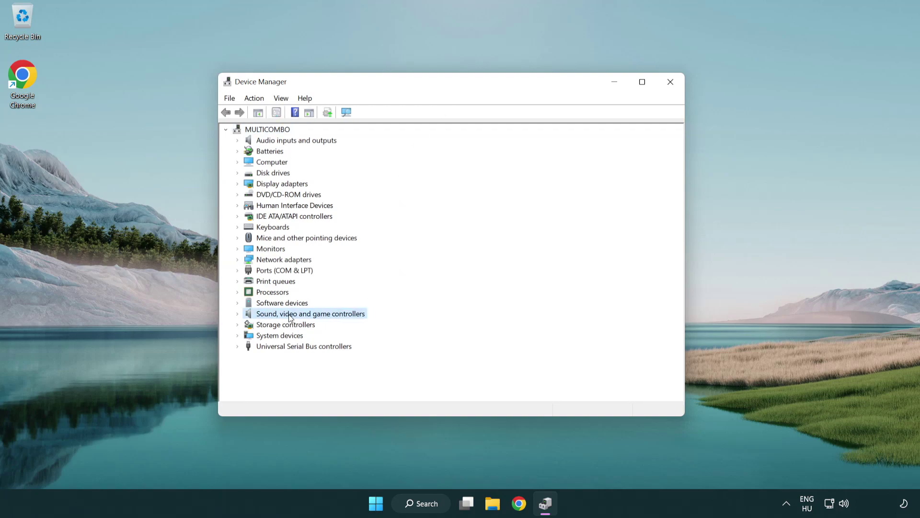
click(239, 314)
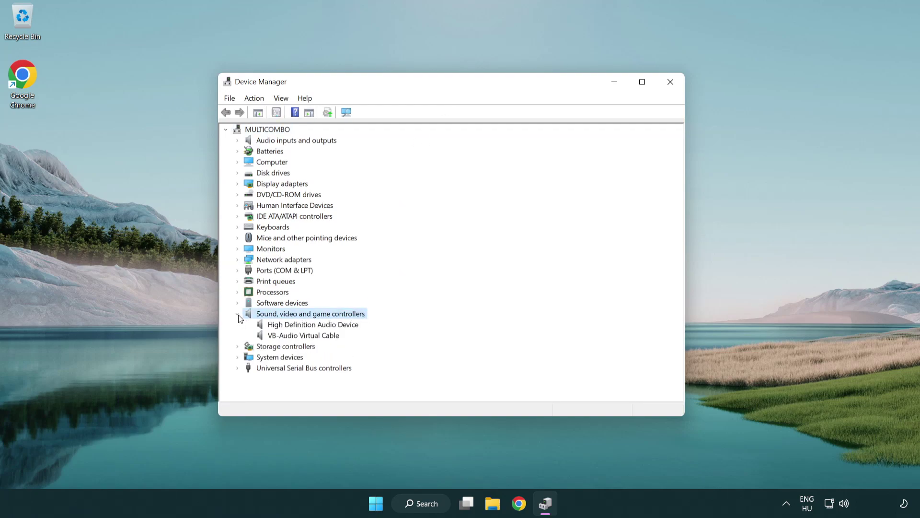
click(286, 328)
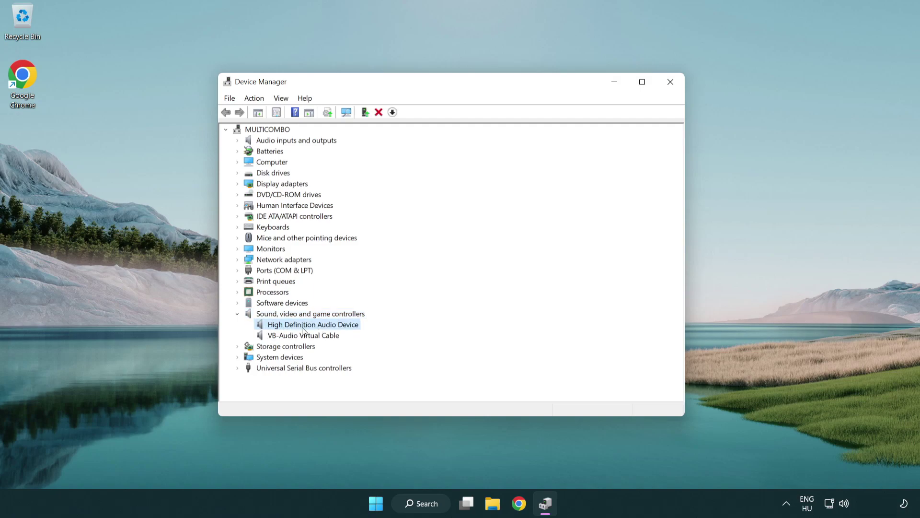
right_click(321, 324)
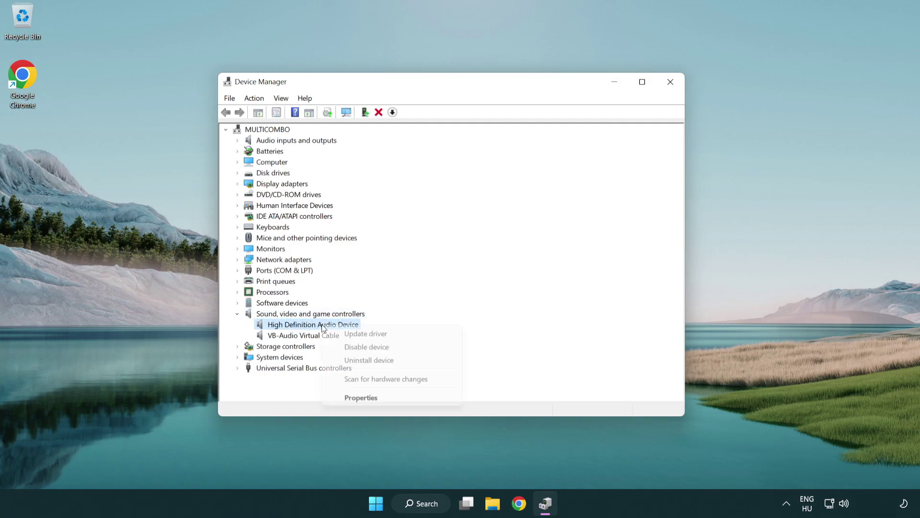
Reinstall the High Definition Audio Device driver from the drivers already on this computer.
click(398, 335)
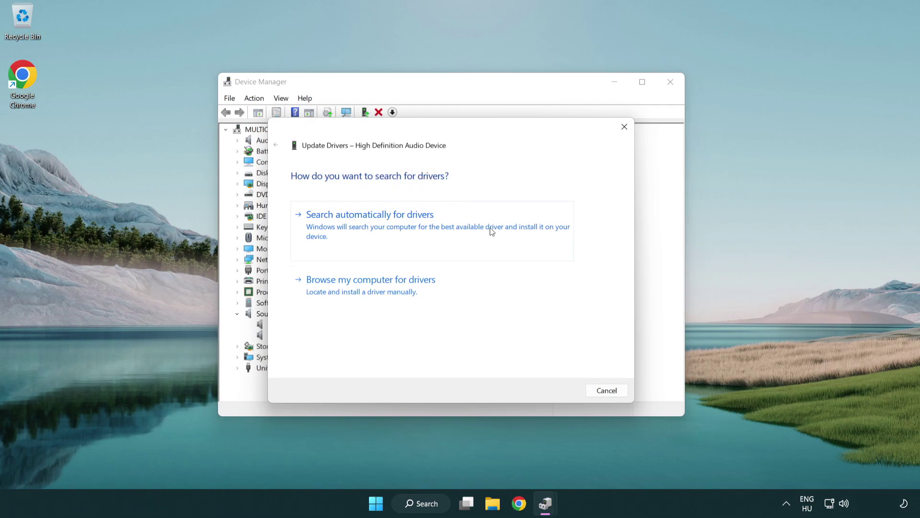
click(372, 302)
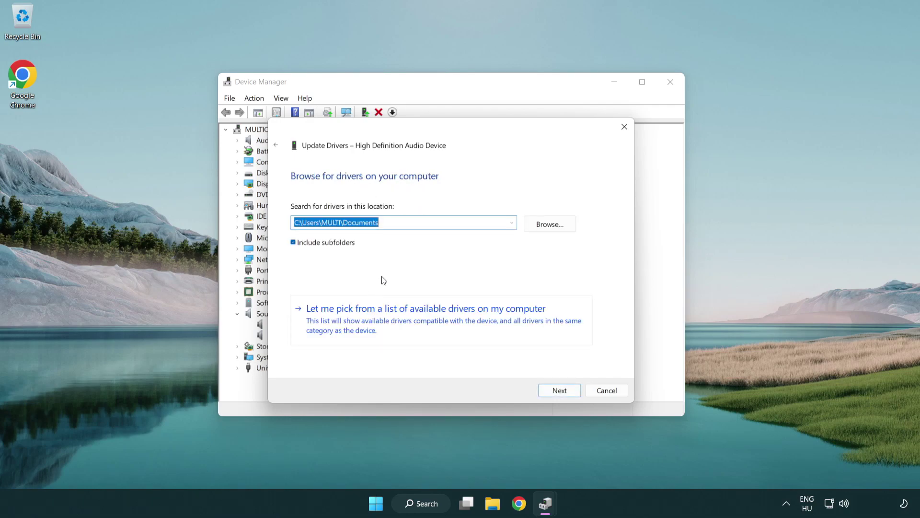
click(441, 327)
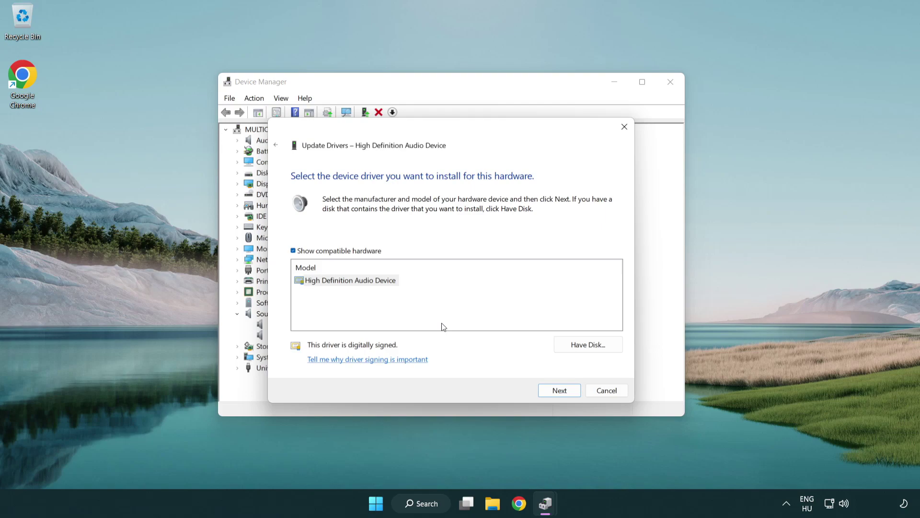
click(313, 290)
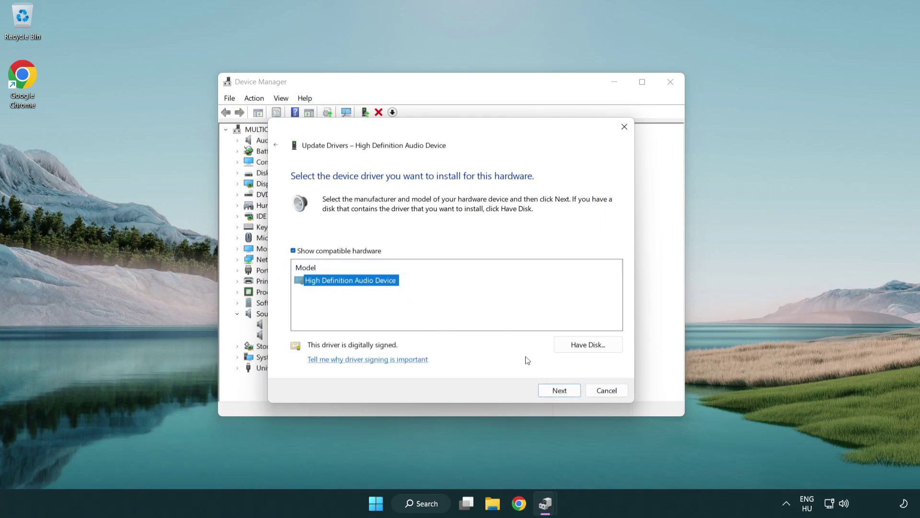
click(569, 393)
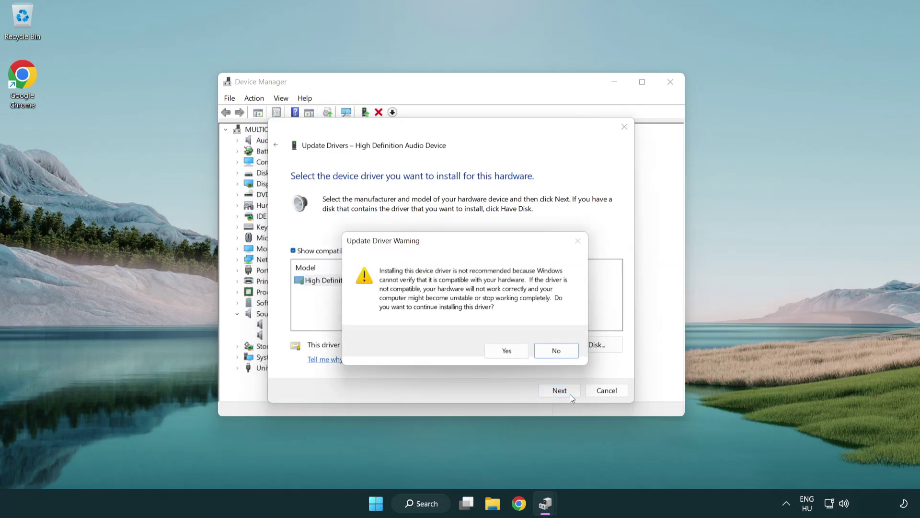
click(507, 351)
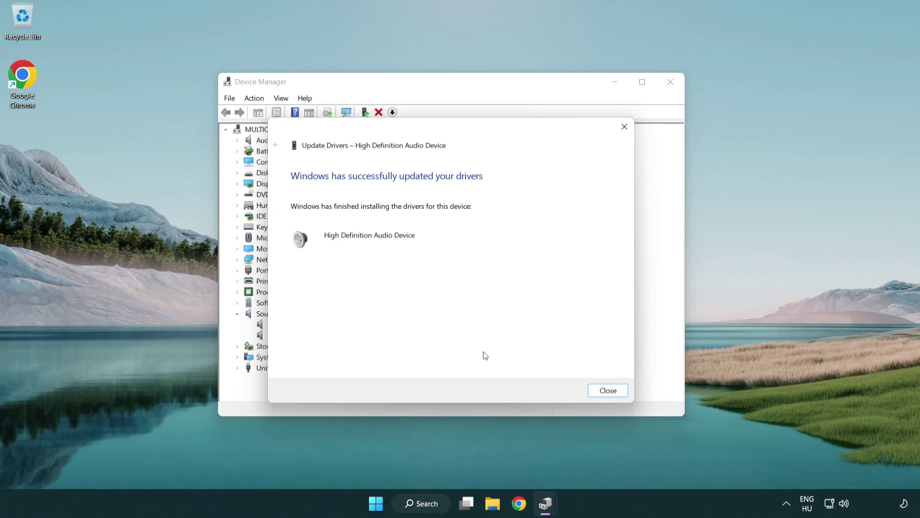
click(609, 393)
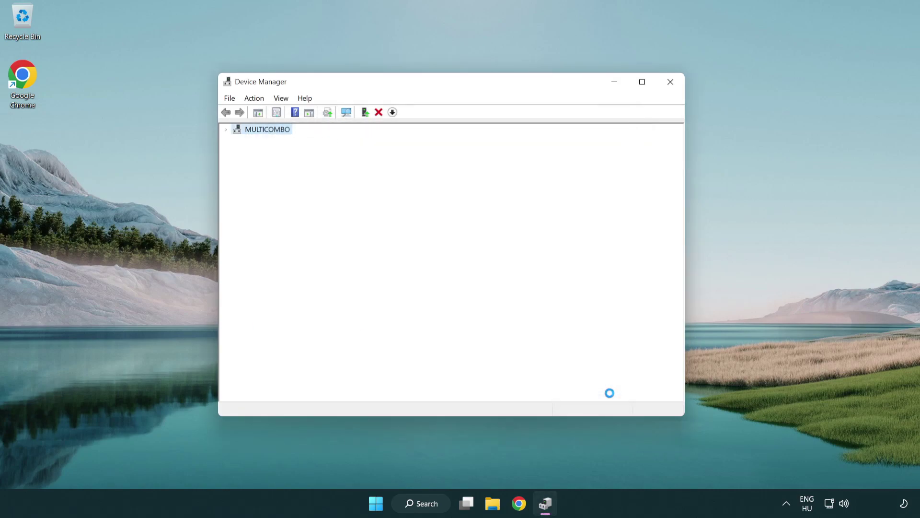
Close Device Manager, then open and dismiss the Start menu power options.
click(672, 84)
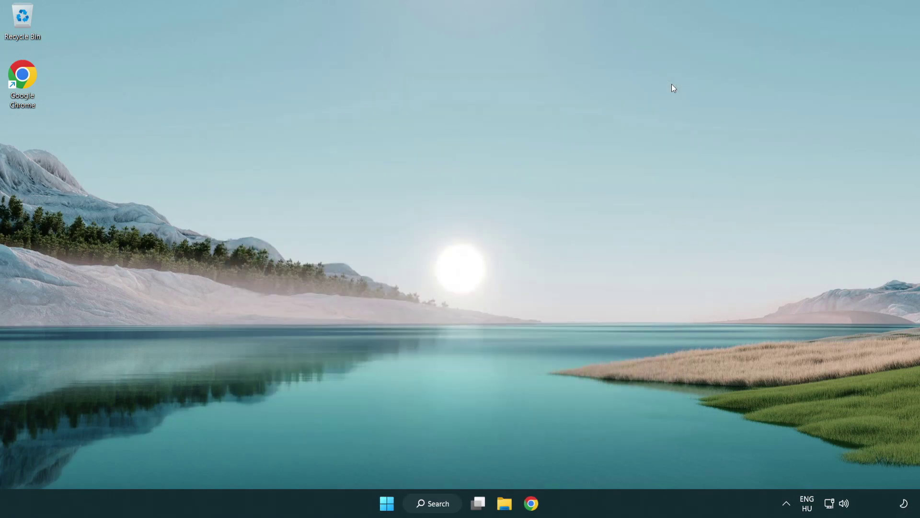
click(390, 504)
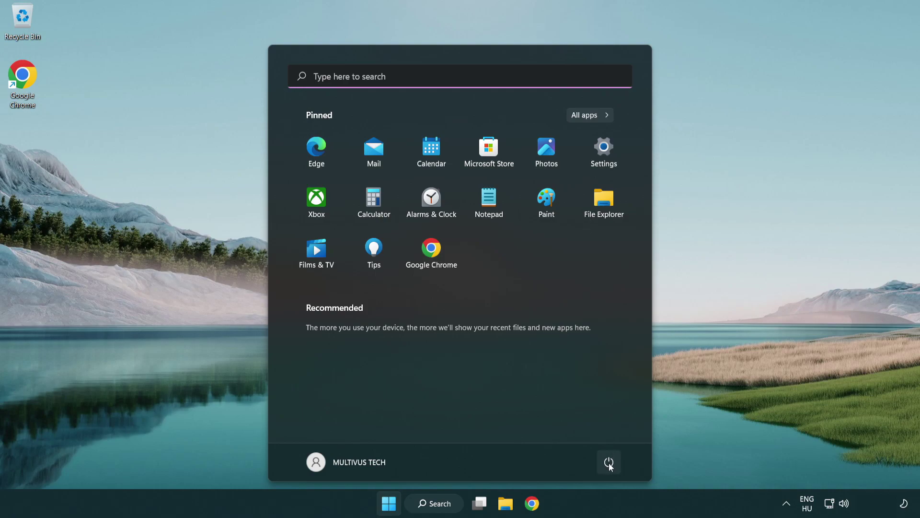
click(609, 465)
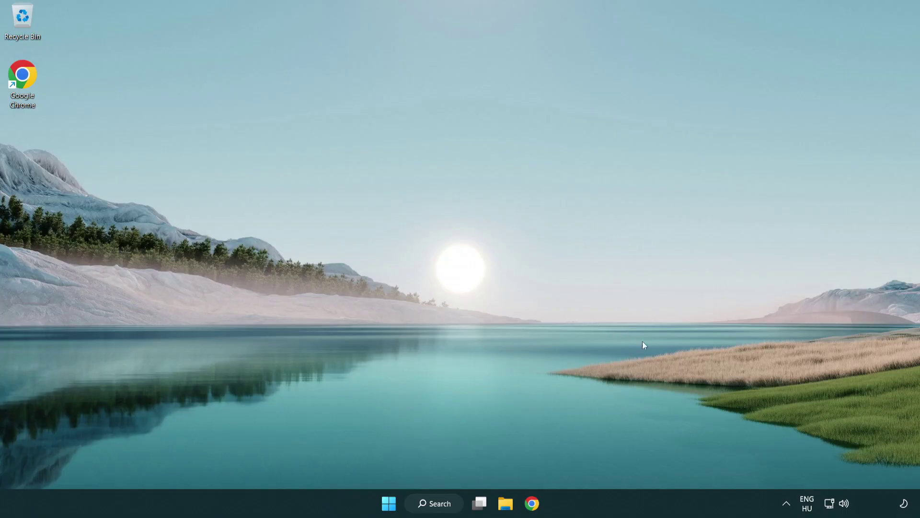
Launch the Playing Audio troubleshooter from the taskbar speaker icon's Troubleshoot sound problems option.
right_click(845, 506)
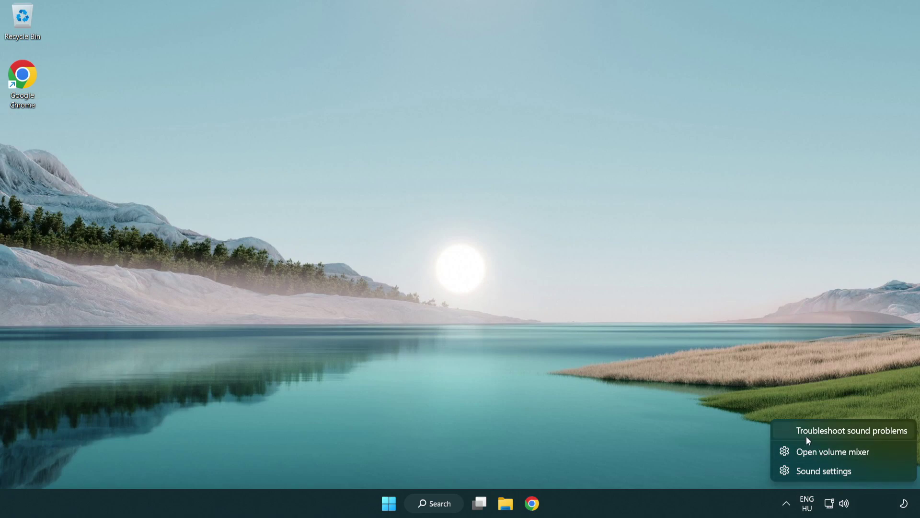
click(839, 436)
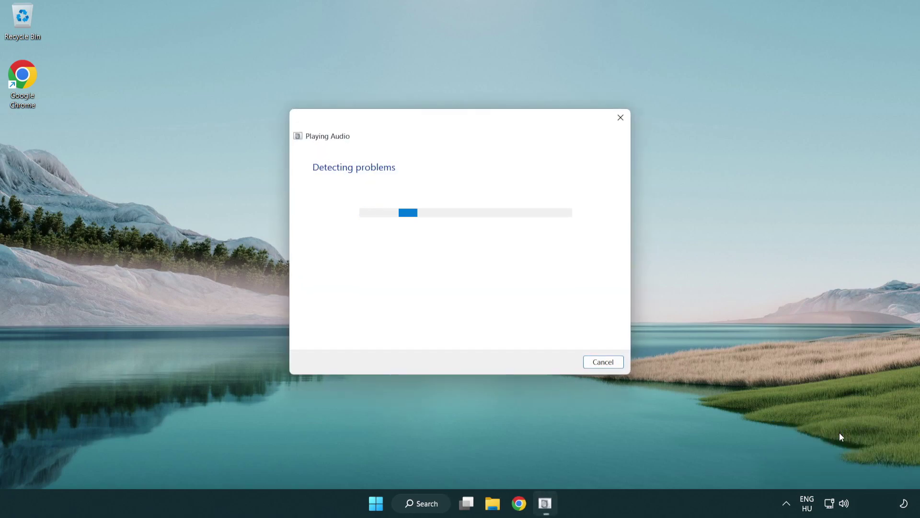